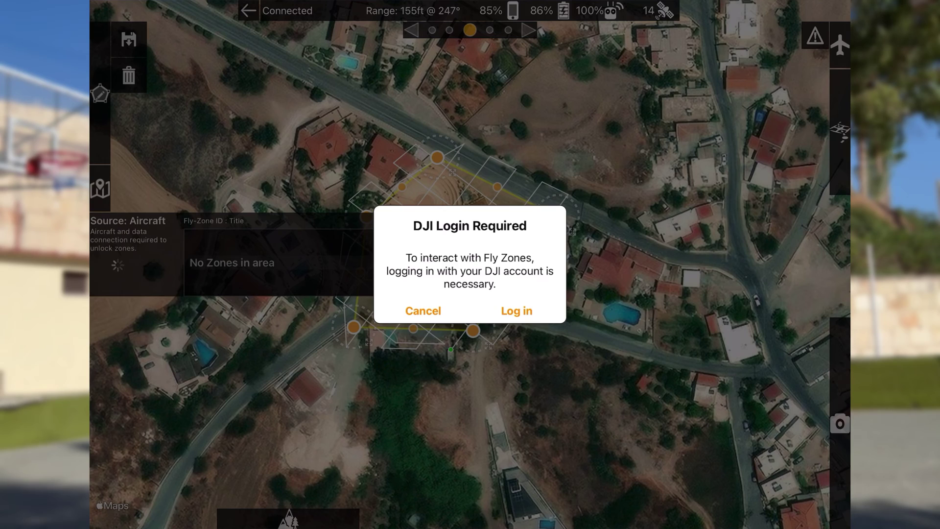
Decline the DJI account login and open the camera settings from the live camera view.
{"action": "left_click", "coordinate": [423, 311]}
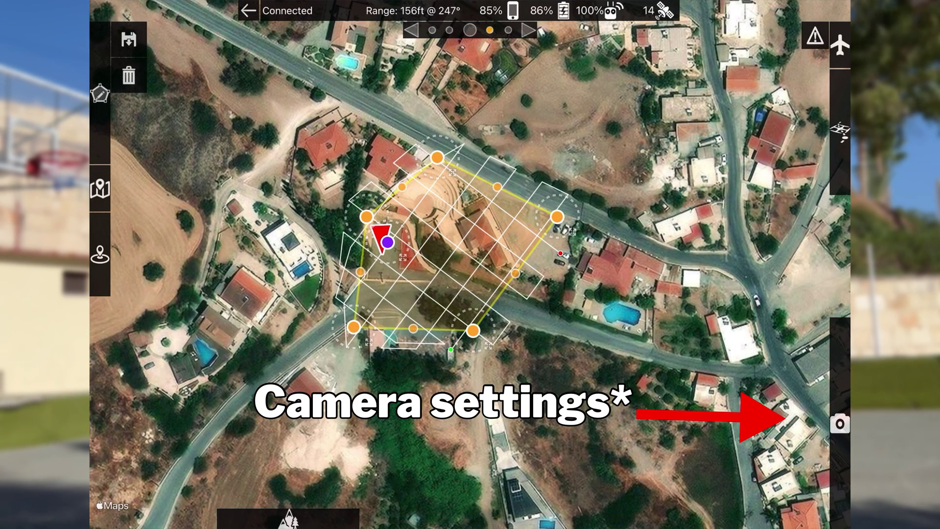
{"action": "left_click", "coordinate": [840, 423]}
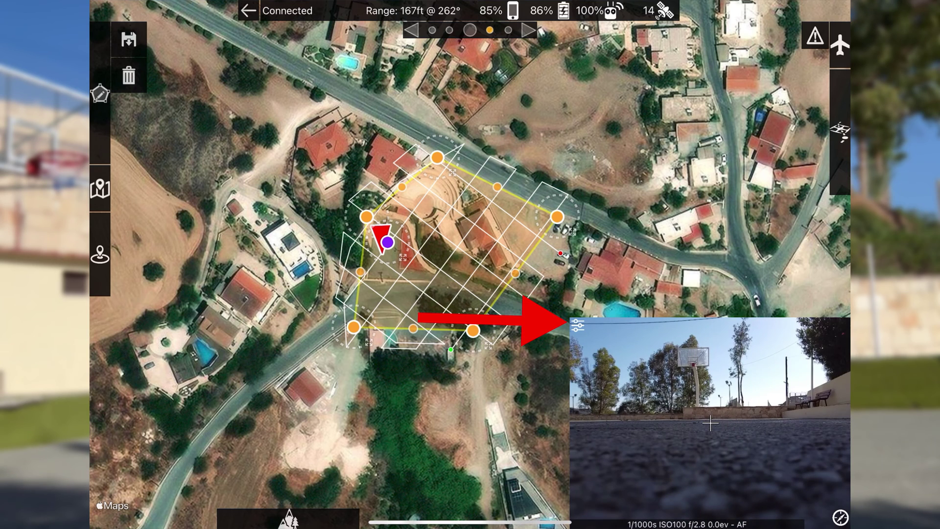
{"action": "left_click", "coordinate": [578, 325]}
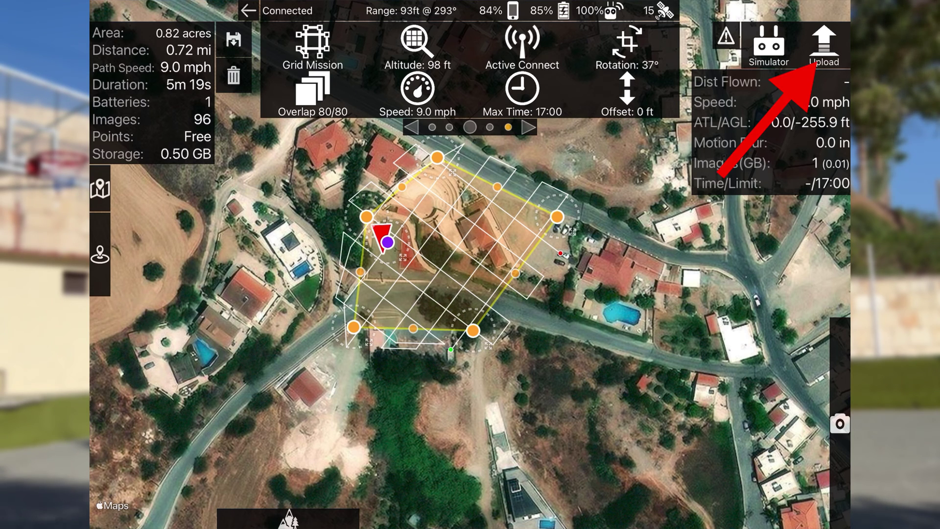
Upload the grid mission with terrain-adjusted elevations, accepting the elevation profile and path verification, and start the flight.
{"action": "left_click", "coordinate": [824, 46]}
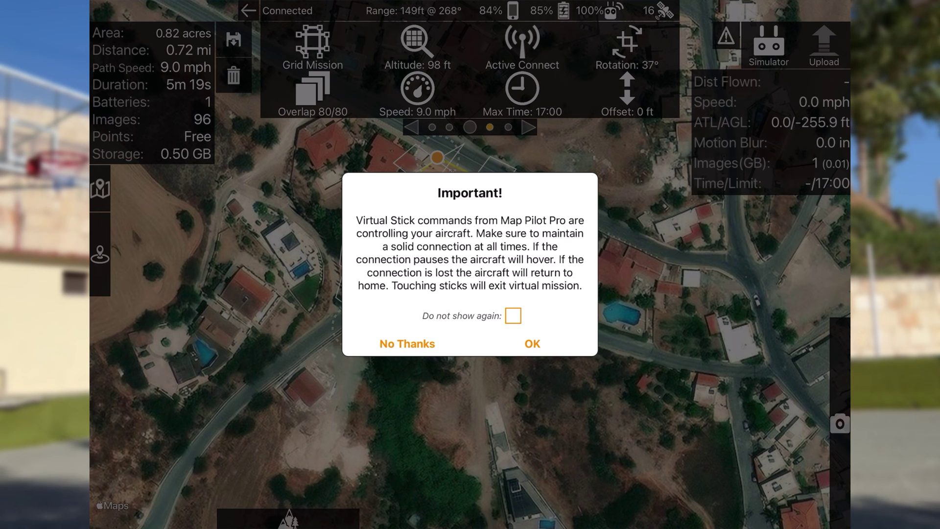
{"action": "left_click", "coordinate": [532, 343]}
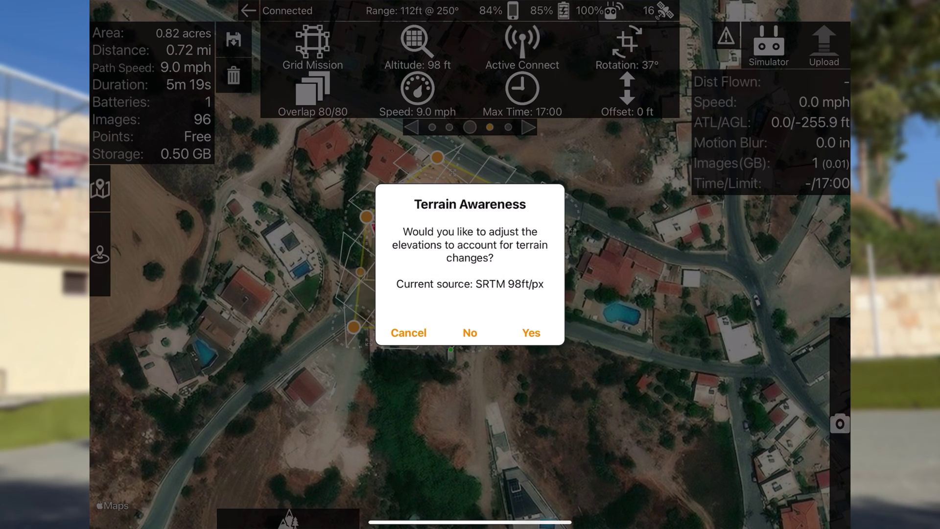
{"action": "left_click", "coordinate": [532, 332]}
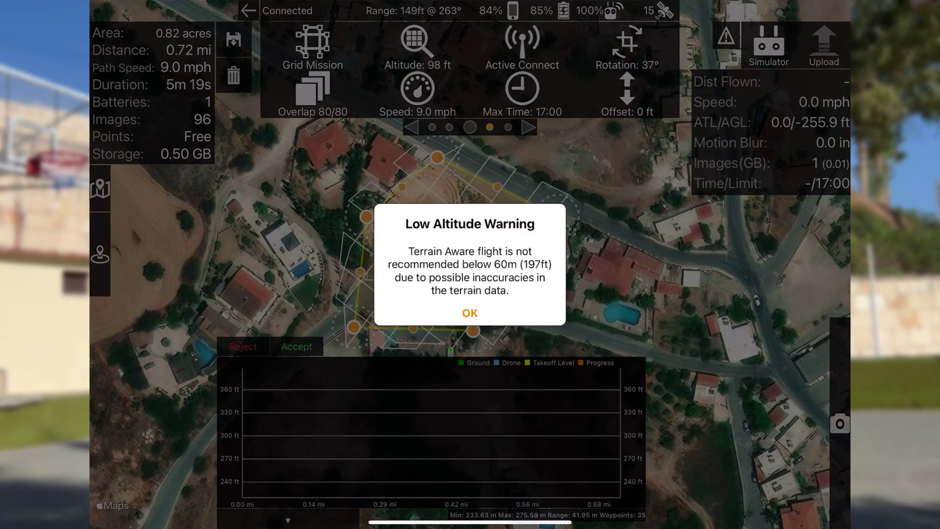
{"action": "left_click", "coordinate": [470, 313]}
{"action": "left_click", "coordinate": [296, 346]}
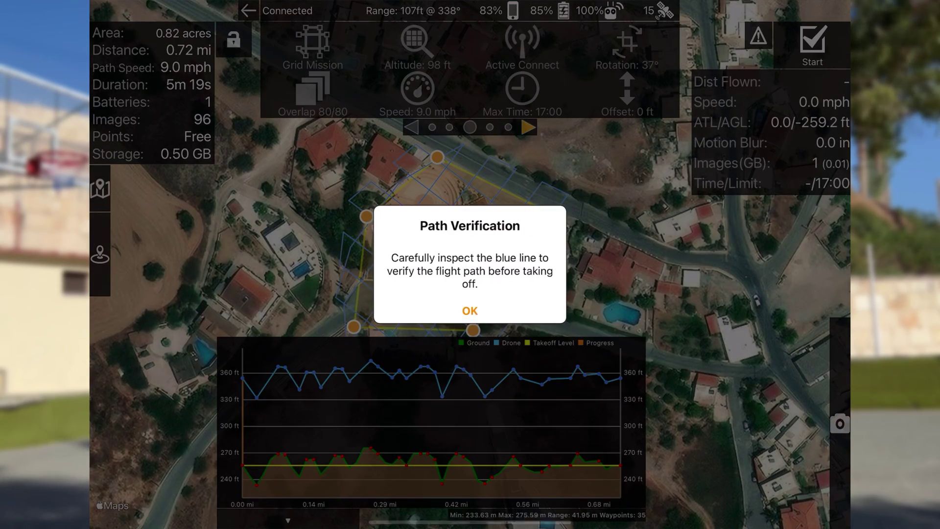
{"action": "left_click", "coordinate": [470, 310]}
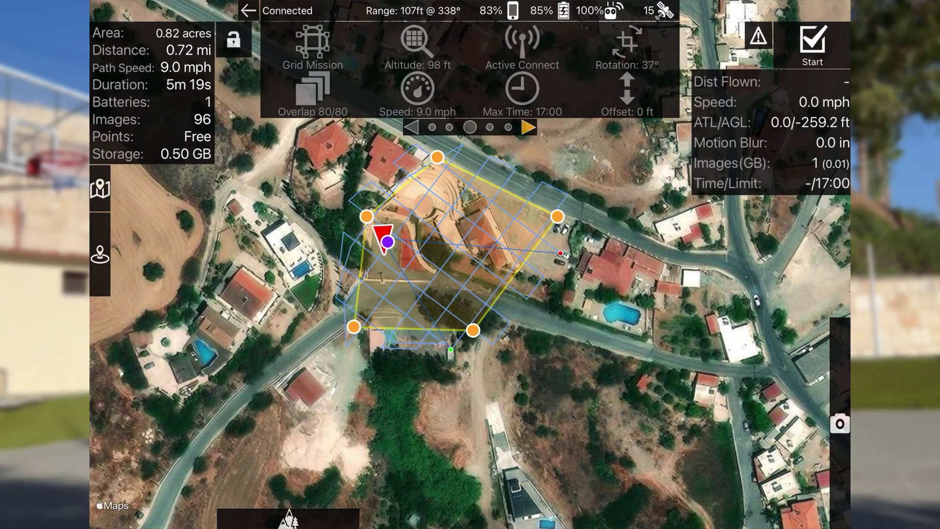
{"action": "left_click", "coordinate": [812, 44]}
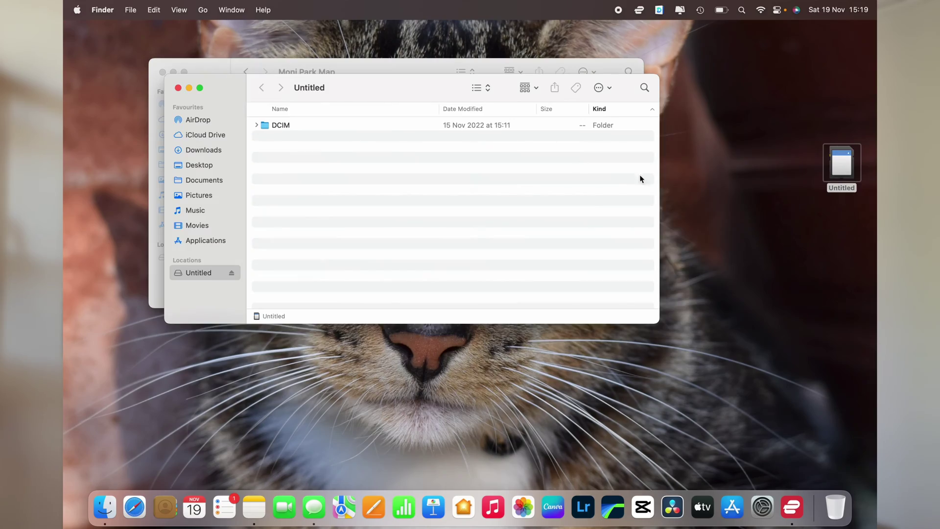
In Finder, copy the photos from DJI_0132.JPG onward from the Untitled card's DCIM/100MEDIA folder into the Moni Park Map folder.
{"action": "double_click", "coordinate": [383, 125]}
{"action": "left_click", "coordinate": [383, 125]}
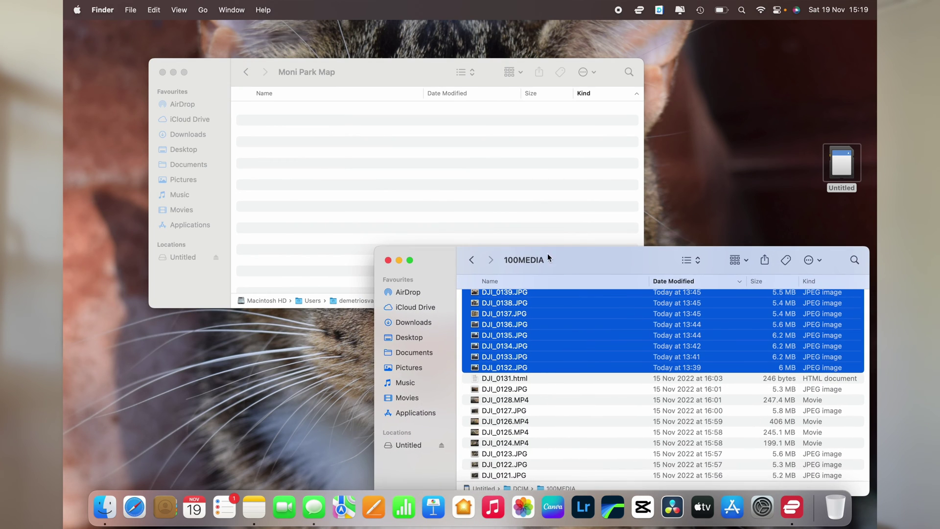
{"action": "left_click", "coordinate": [443, 188]}
{"action": "key", "text": "super+v"}
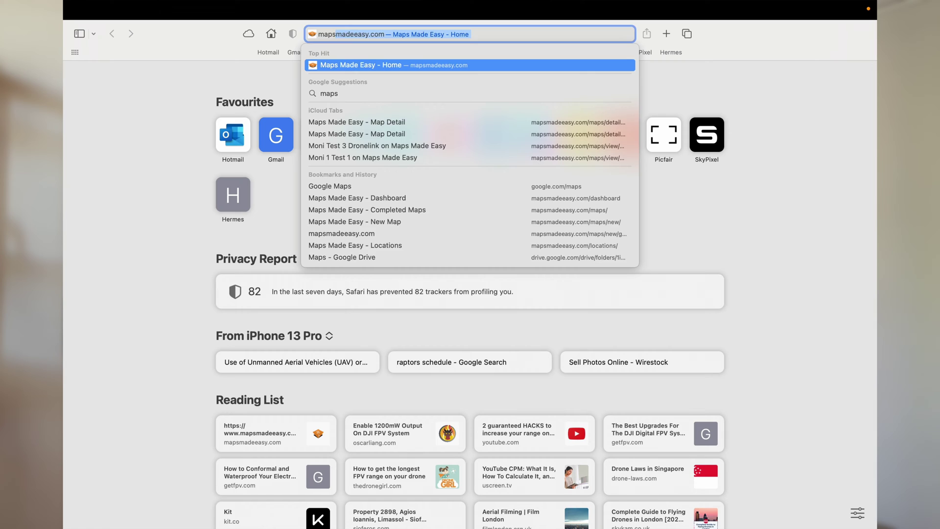
Switch to Safari, open mapsmadeeasy.com and sign in to the account.
{"action": "key", "text": "Return"}
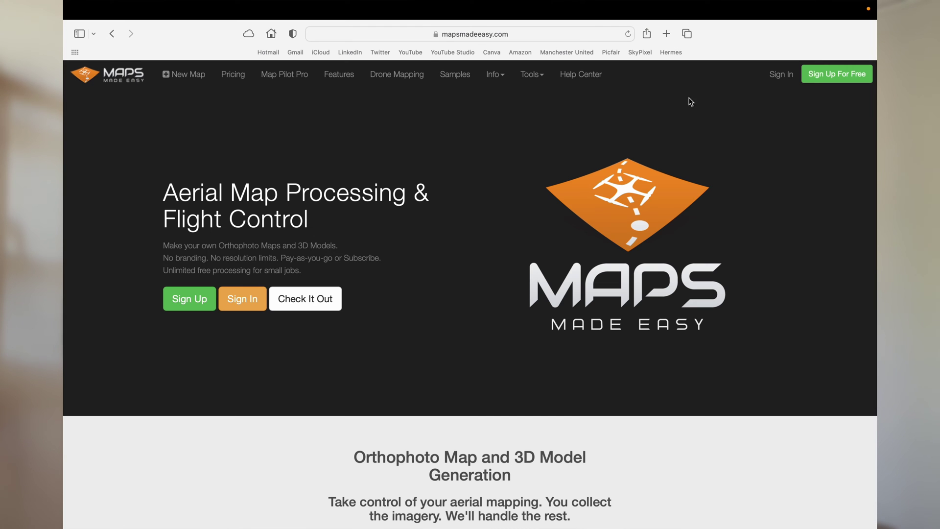
{"action": "left_click", "coordinate": [782, 82]}
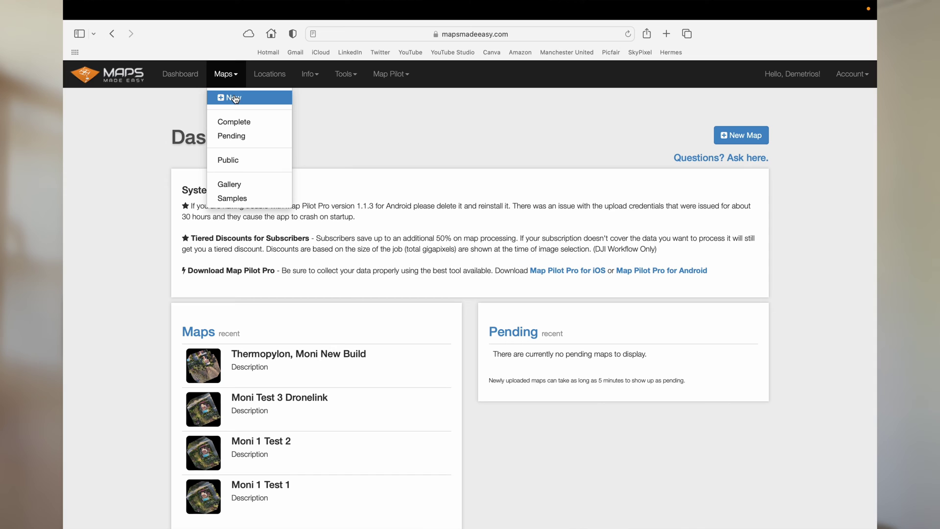
Create a new map with the DJI Specific Workflow and upload a sample drone image for tag inspection.
{"action": "left_click", "coordinate": [234, 95]}
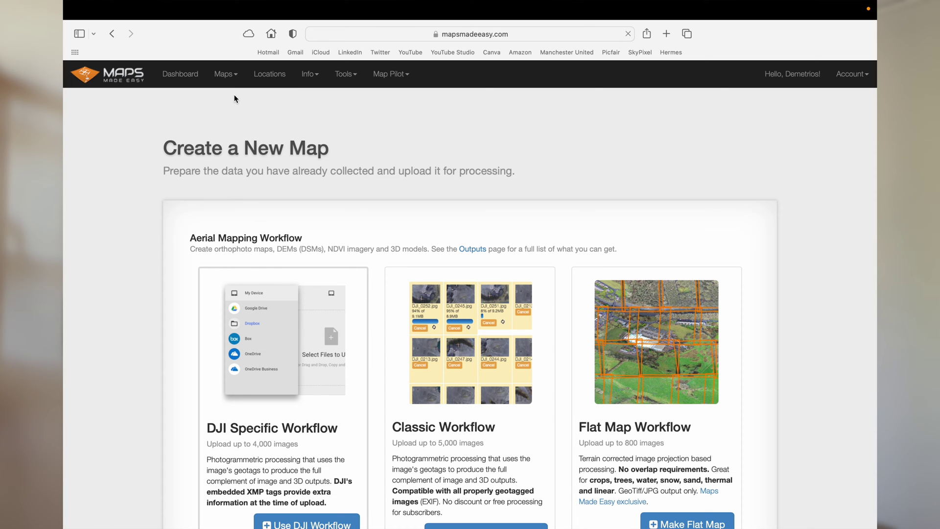
{"action": "scroll", "coordinate": [270, 192], "scroll_direction": "down", "scroll_amount": 6}
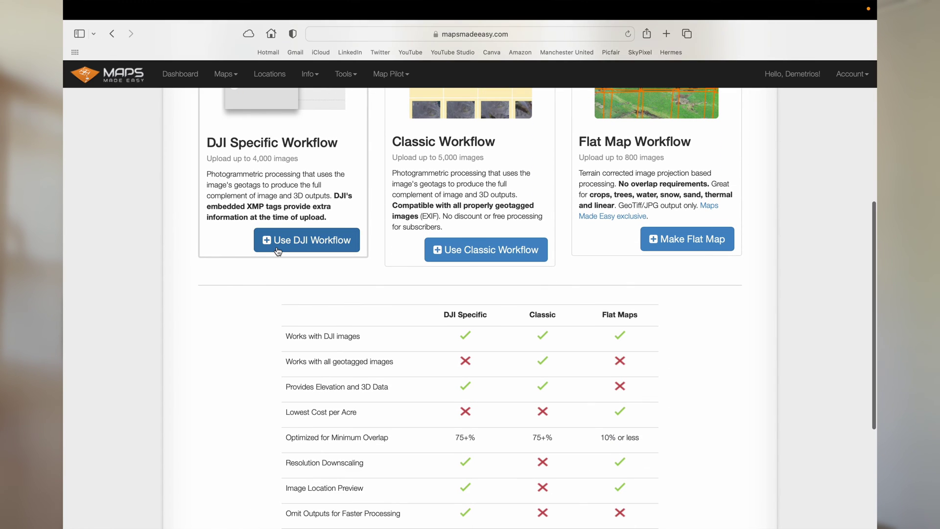
{"action": "left_click", "coordinate": [278, 252]}
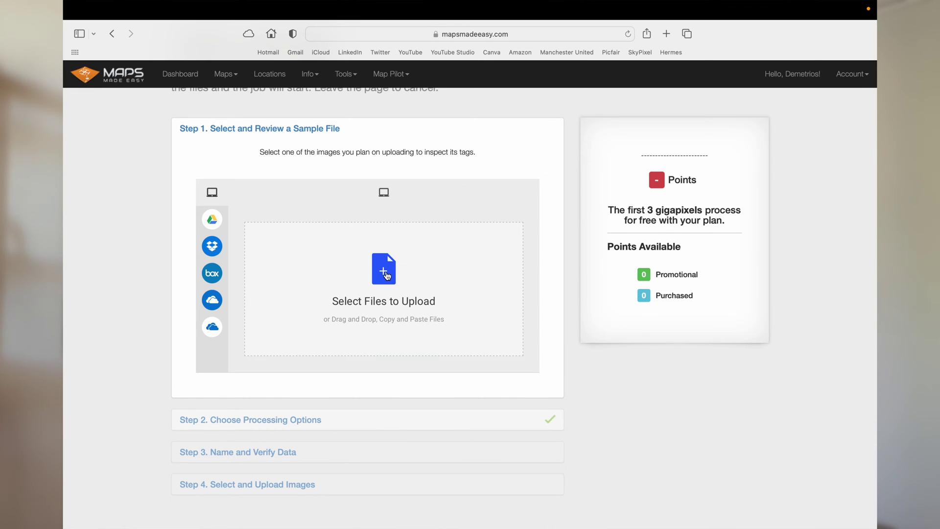
{"action": "left_click", "coordinate": [387, 276]}
{"action": "left_click", "coordinate": [657, 394]}
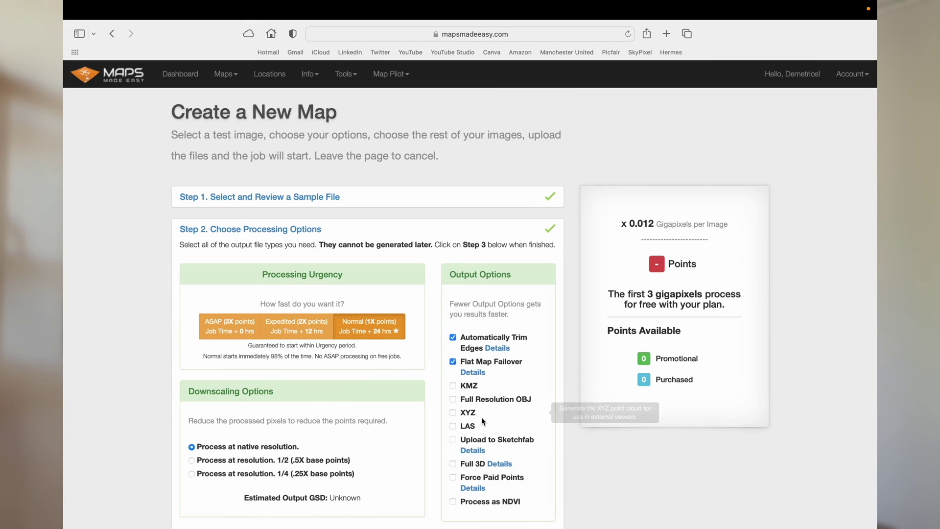
Keep Normal urgency, native resolution, Automatically Trim Edges and Flat Map Failover, and proceed to naming and verifying the data.
{"action": "scroll", "coordinate": [469, 421], "scroll_direction": "down", "scroll_amount": 4}
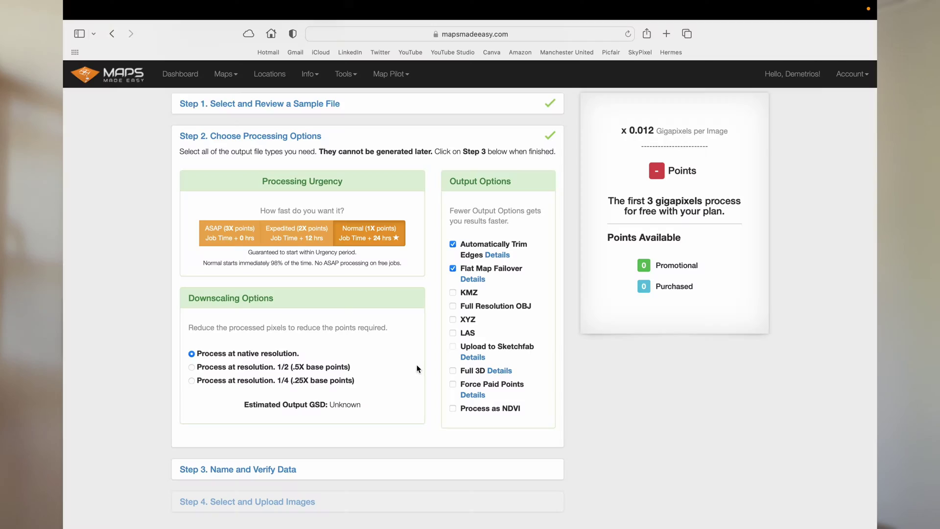
{"action": "scroll", "coordinate": [418, 365], "scroll_direction": "down", "scroll_amount": 2}
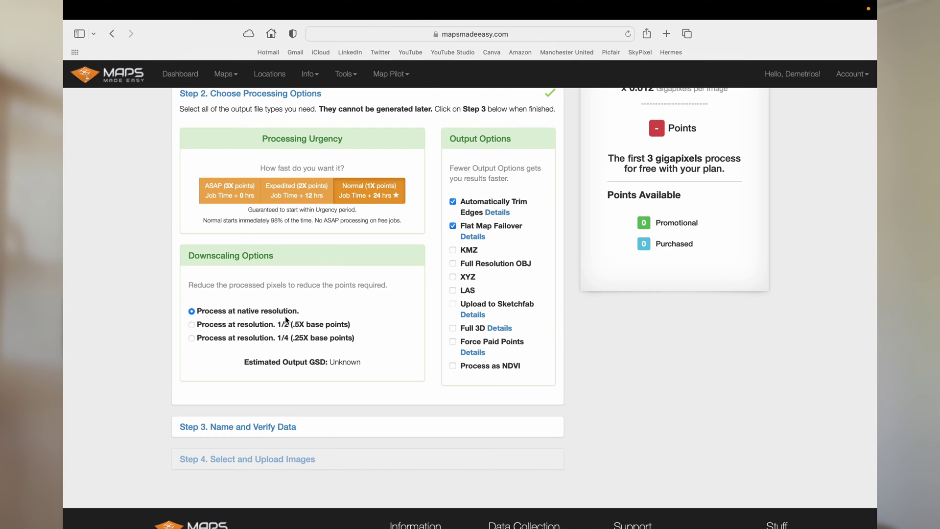
{"action": "scroll", "coordinate": [521, 349], "scroll_direction": "down", "scroll_amount": 1}
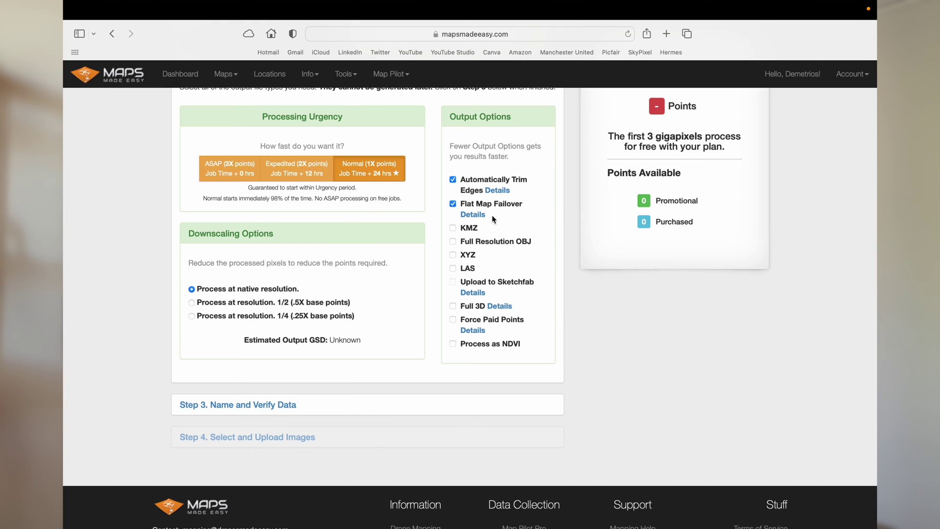
{"action": "left_click", "coordinate": [264, 404]}
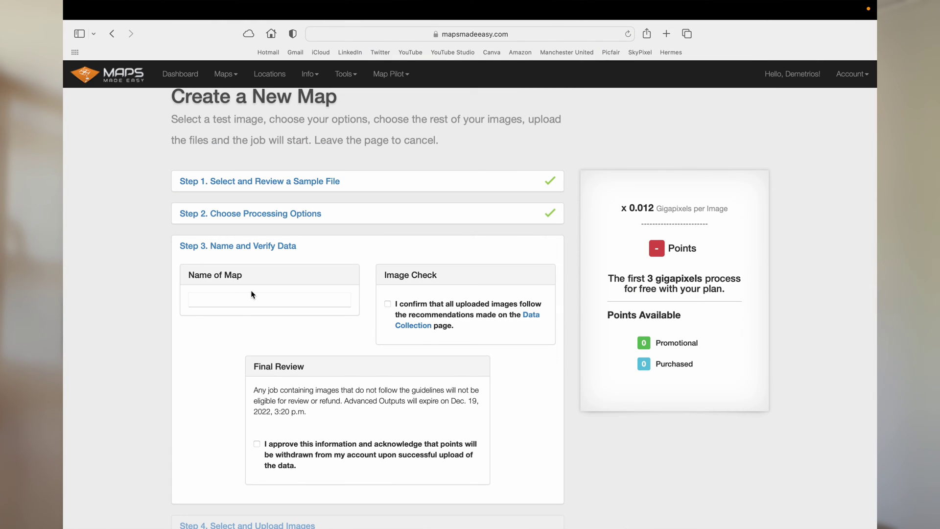
Name the map Moni Park and tick both the image check confirmation and the final review approval.
{"action": "left_click", "coordinate": [251, 296]}
{"action": "type", "text": "Moni Park"}
{"action": "scroll", "coordinate": [395, 205], "scroll_direction": "down", "scroll_amount": 2}
{"action": "left_click", "coordinate": [388, 202]}
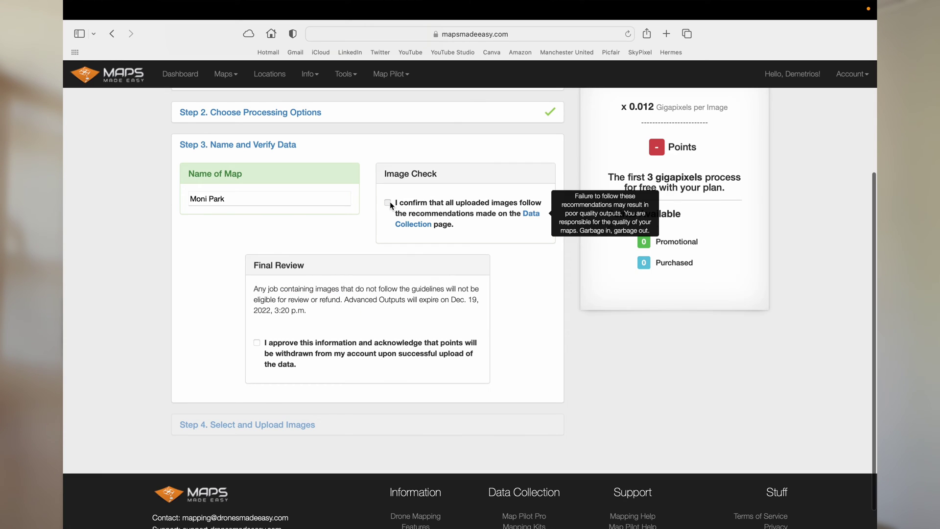
{"action": "left_click", "coordinate": [257, 343]}
Open the image chooser for the map upload and preview the last photo, DJI_0230.JPG, in the Moni Park Map folder.
{"action": "scroll", "coordinate": [257, 347], "scroll_direction": "down", "scroll_amount": 2}
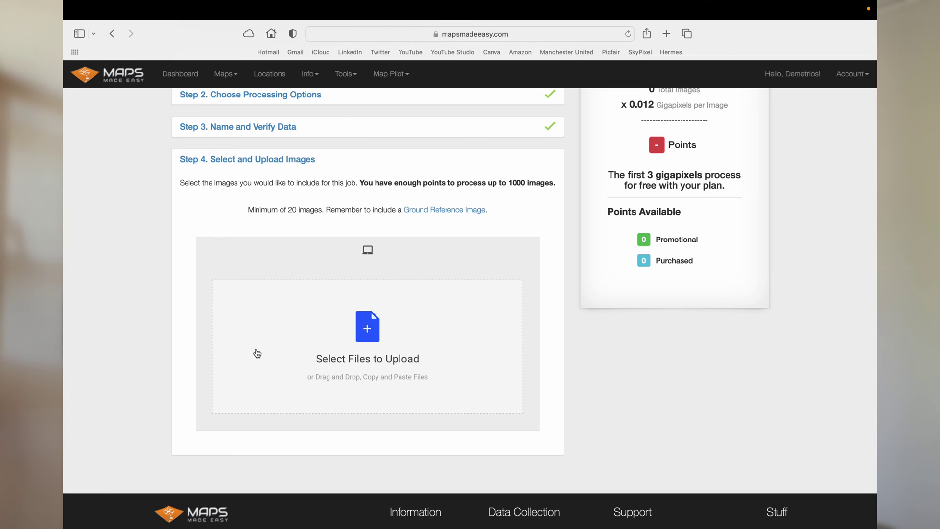
{"action": "left_click", "coordinate": [336, 333]}
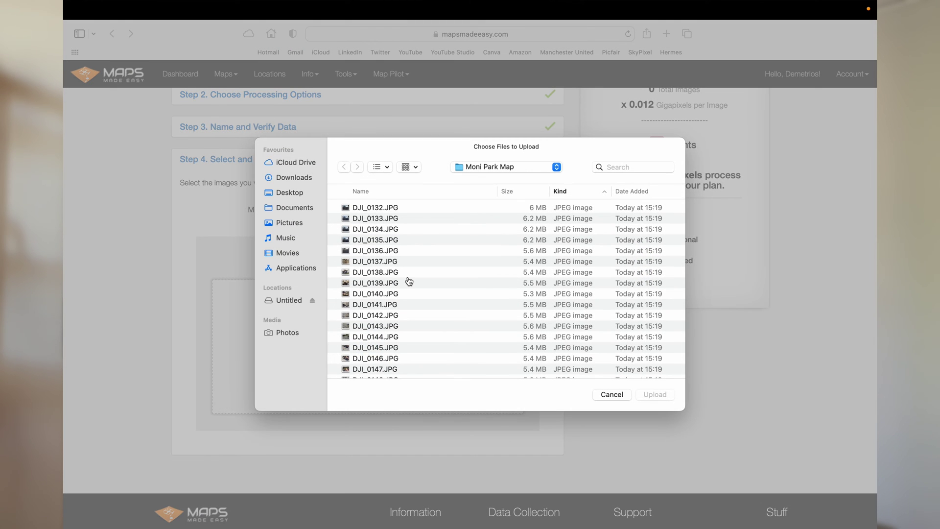
{"action": "left_click", "coordinate": [399, 266]}
{"action": "scroll", "coordinate": [397, 267], "scroll_direction": "down", "scroll_amount": 20}
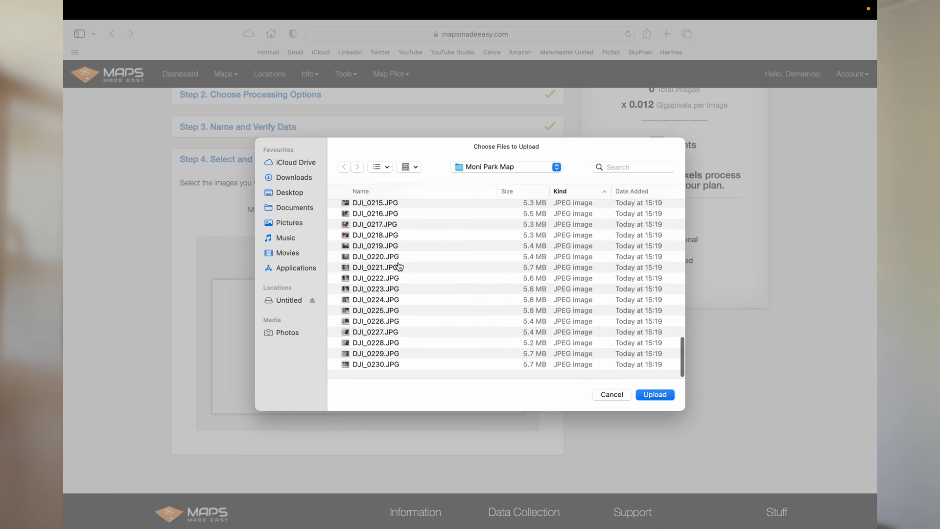
{"action": "left_click", "coordinate": [385, 368]}
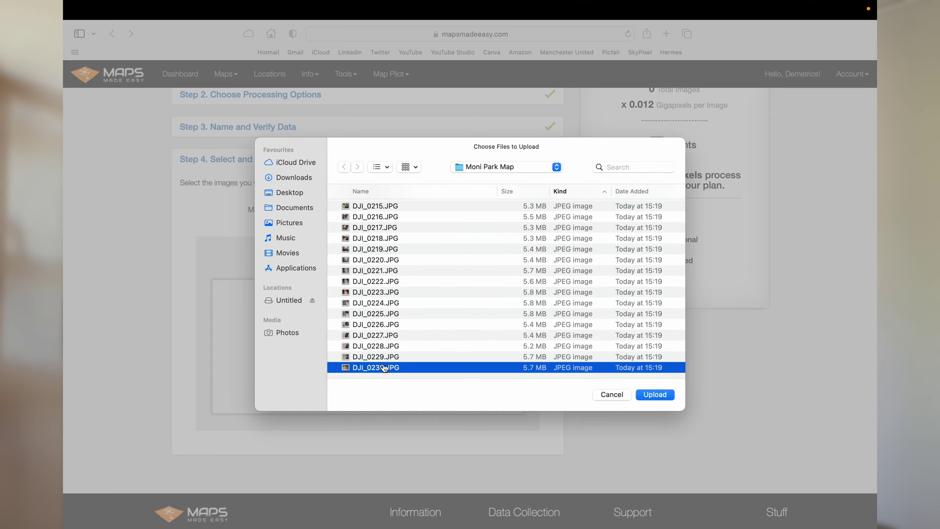
{"action": "key", "text": "space"}
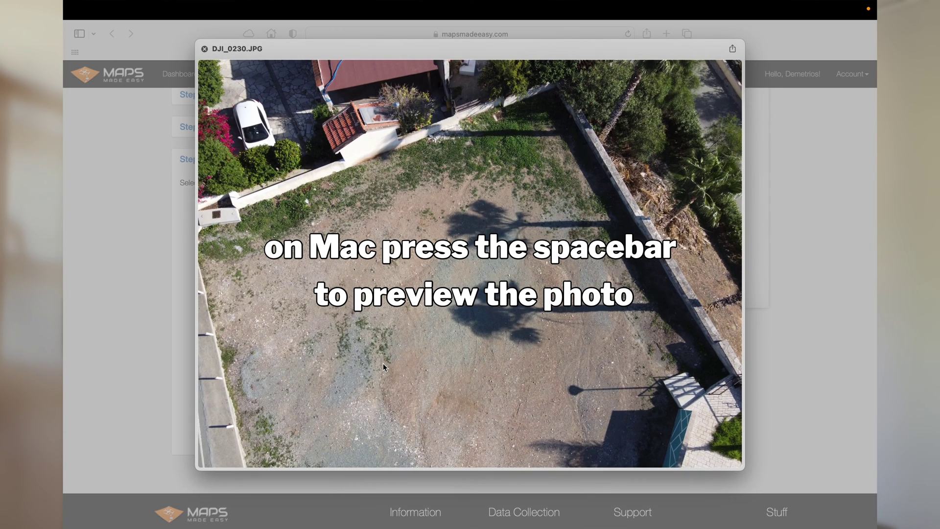
{"action": "key", "text": "space"}
Select DJI_0137.JPG through DJI_0230.JPG from the Moni Park Map folder and upload them for processing.
{"action": "scroll", "coordinate": [403, 268], "scroll_direction": "up", "scroll_amount": 15}
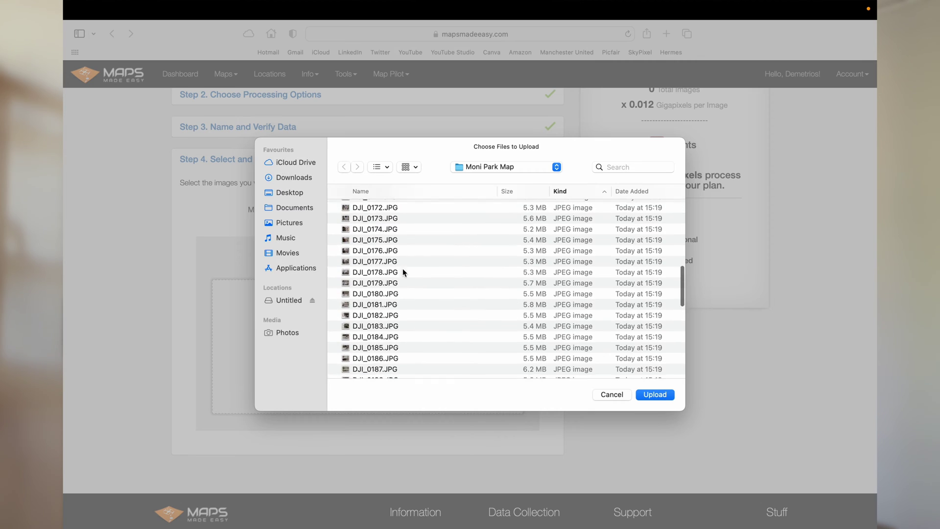
{"action": "scroll", "coordinate": [403, 268], "scroll_direction": "up", "scroll_amount": 8}
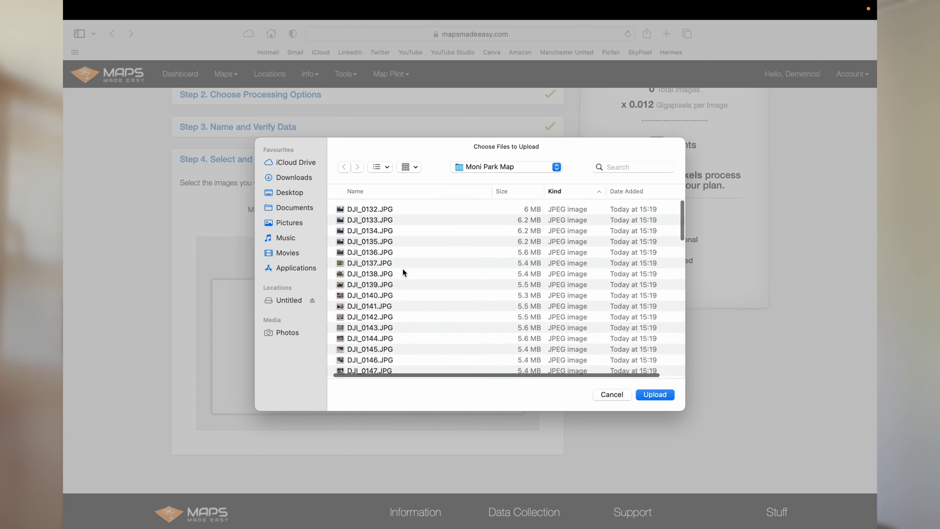
{"action": "left_click_drag", "start_coordinate": [383, 269], "coordinate": [499, 396]}
{"action": "left_click", "coordinate": [647, 395]}
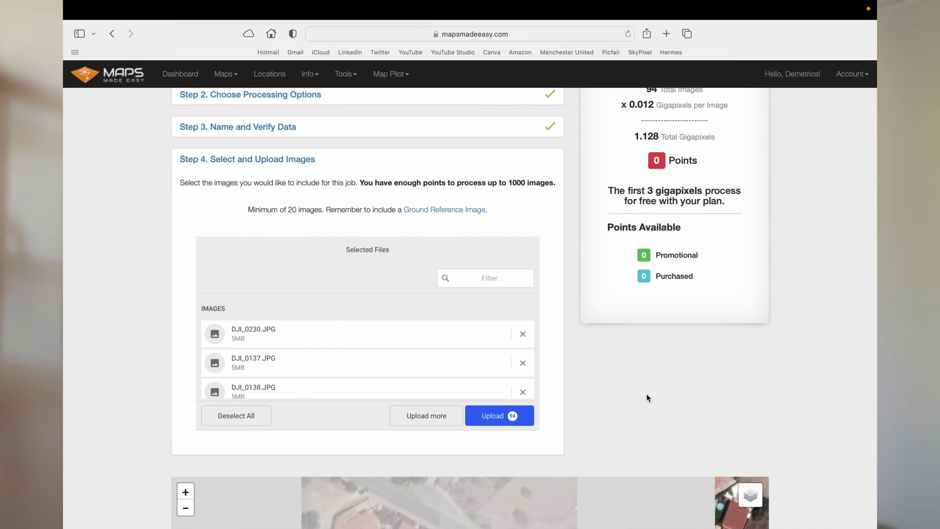
{"action": "left_click", "coordinate": [496, 415]}
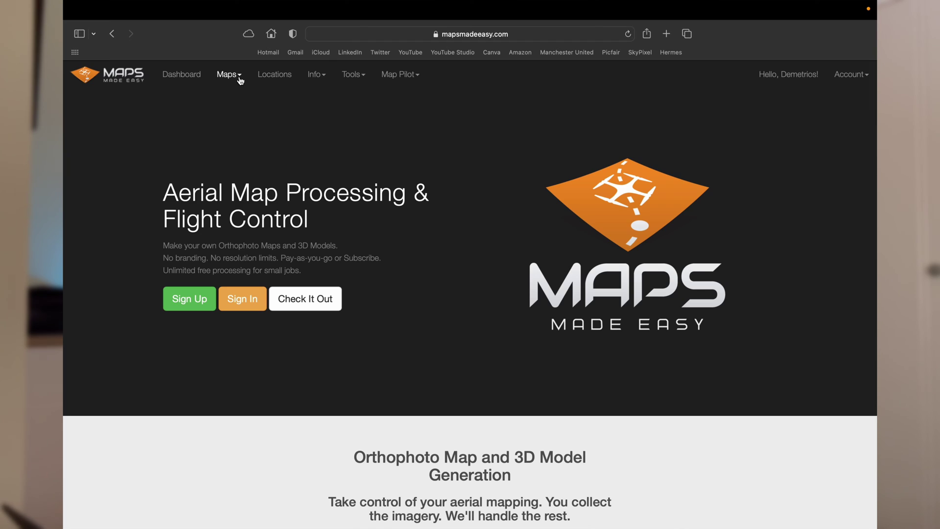
Open the Moni Park map from the completed maps and bring it up in the map viewer.
{"action": "left_click", "coordinate": [236, 78]}
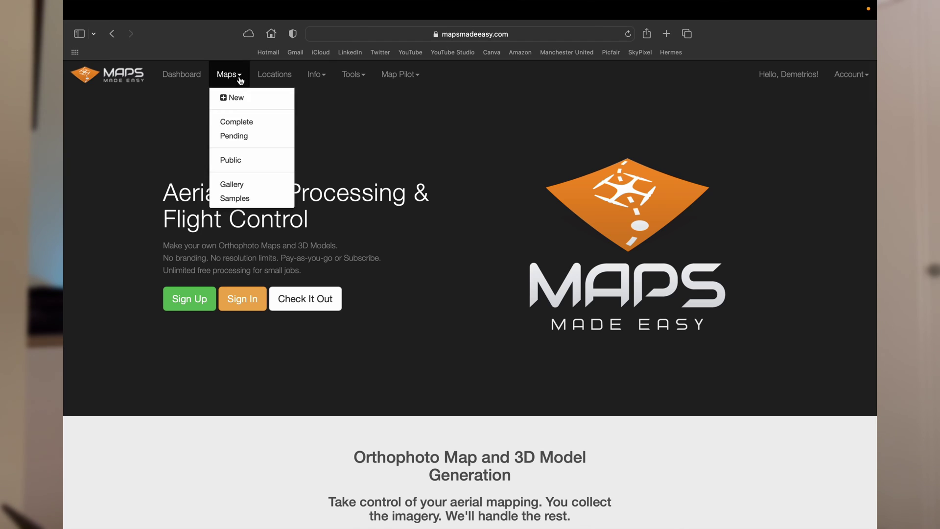
{"action": "left_click", "coordinate": [265, 128]}
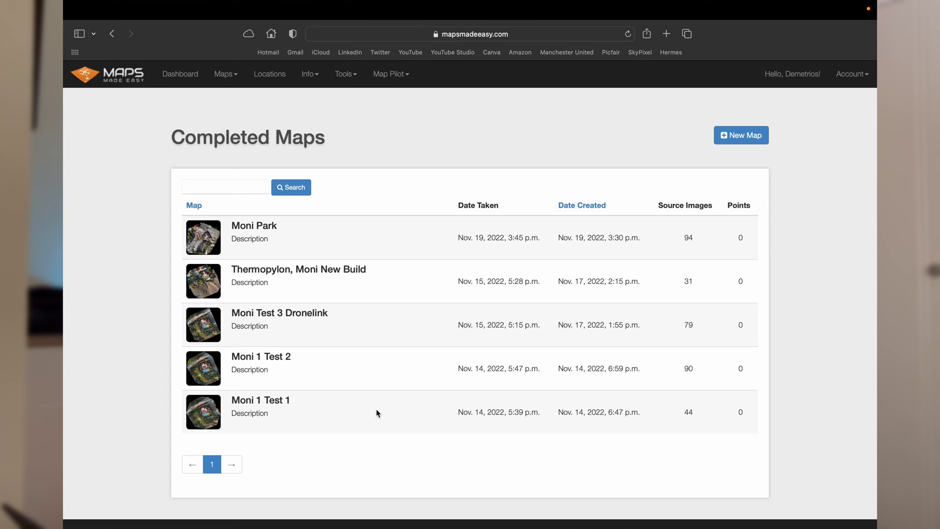
{"action": "left_click", "coordinate": [219, 233]}
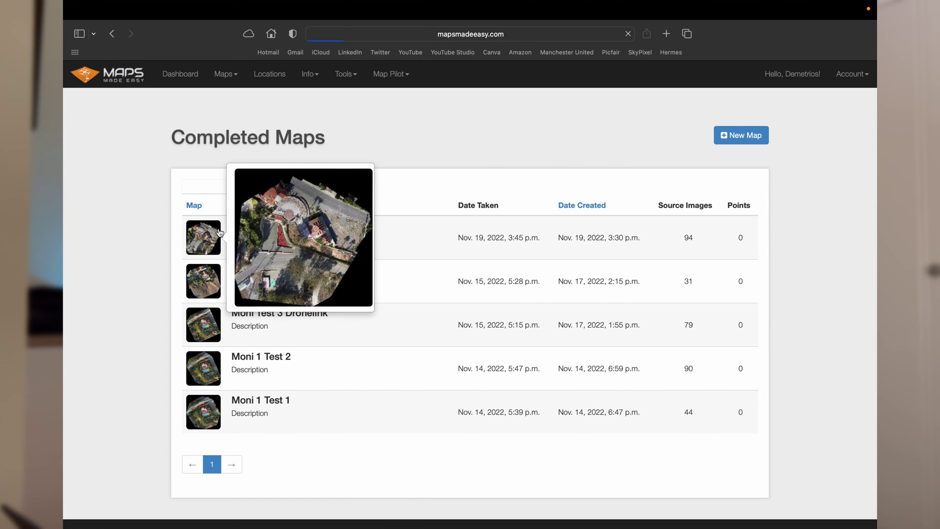
{"action": "mouse_move", "coordinate": [833, 133]}
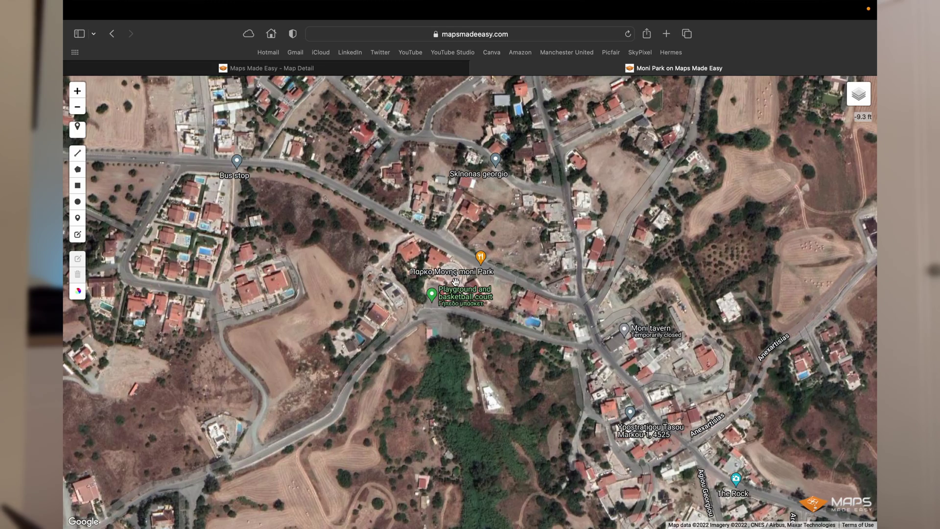
Inspect the satellite imagery around Moni Park and turn on the Moni Park map layer over it.
{"action": "scroll", "coordinate": [455, 283], "scroll_direction": "up", "scroll_amount": 10}
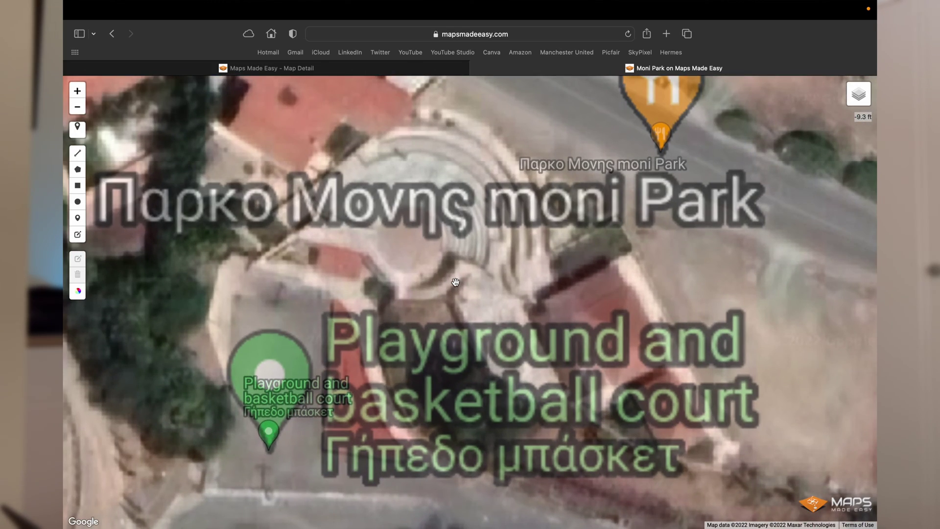
{"action": "scroll", "coordinate": [455, 282], "scroll_direction": "down", "scroll_amount": 2}
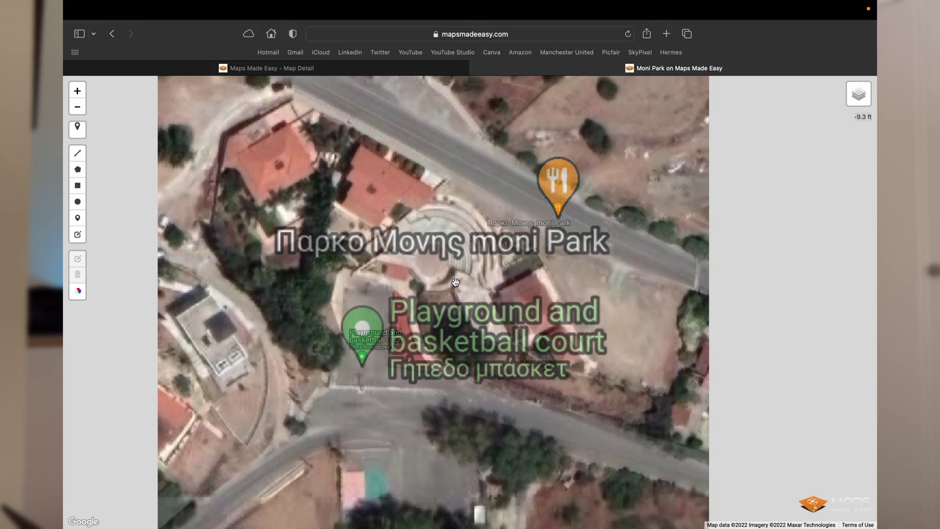
{"action": "scroll", "coordinate": [456, 283], "scroll_direction": "down", "scroll_amount": 2}
{"action": "scroll", "coordinate": [456, 282], "scroll_direction": "up", "scroll_amount": 5}
{"action": "mouse_move", "coordinate": [859, 93]}
{"action": "left_click", "coordinate": [815, 137]}
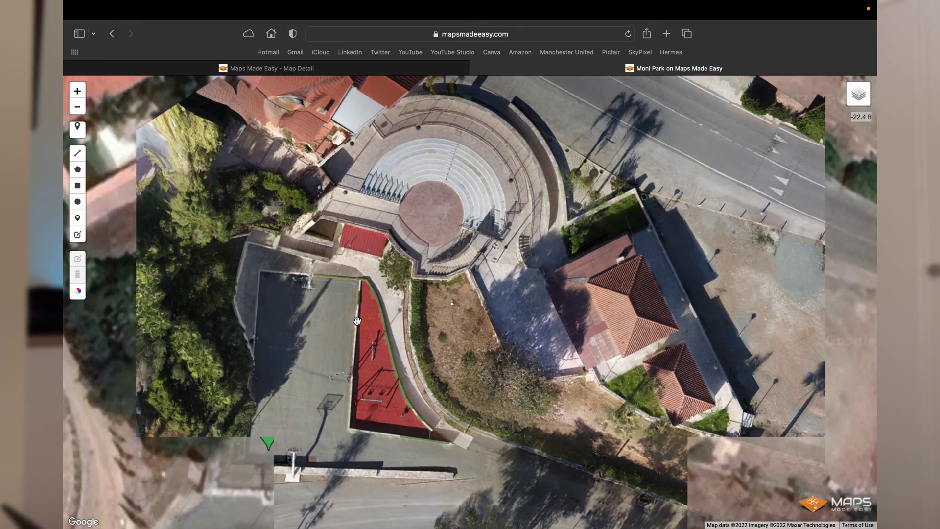
Examine the stitched Moni Park imagery up close at the basketball court, then across its full extent against the satellite basemap.
{"action": "scroll", "coordinate": [357, 320], "scroll_direction": "down", "scroll_amount": 2}
{"action": "scroll", "coordinate": [357, 321], "scroll_direction": "up", "scroll_amount": 2}
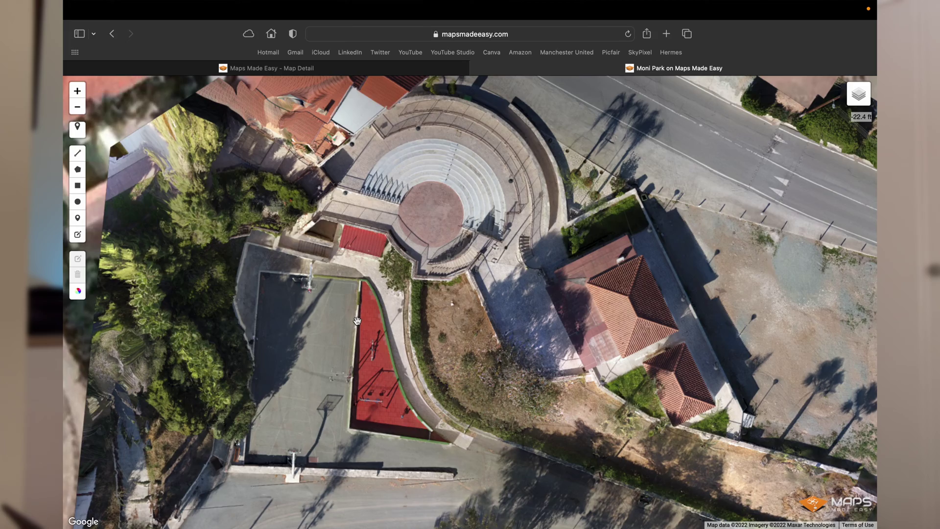
{"action": "scroll", "coordinate": [357, 321], "scroll_direction": "up", "scroll_amount": 2}
{"action": "left_click_drag", "start_coordinate": [378, 308], "coordinate": [579, 160]}
{"action": "scroll", "coordinate": [476, 193], "scroll_direction": "up", "scroll_amount": 2}
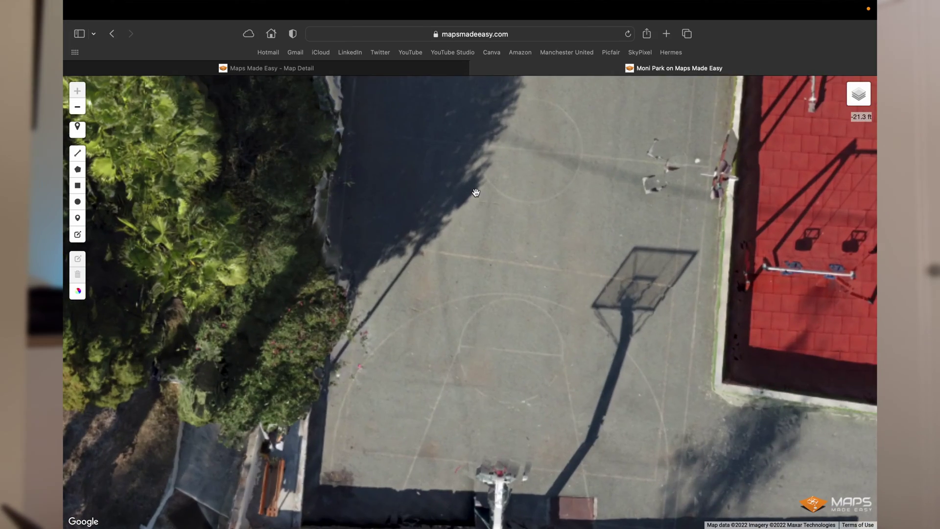
{"action": "left_click_drag", "start_coordinate": [529, 199], "coordinate": [546, 273]}
{"action": "scroll", "coordinate": [460, 271], "scroll_direction": "down", "scroll_amount": 3}
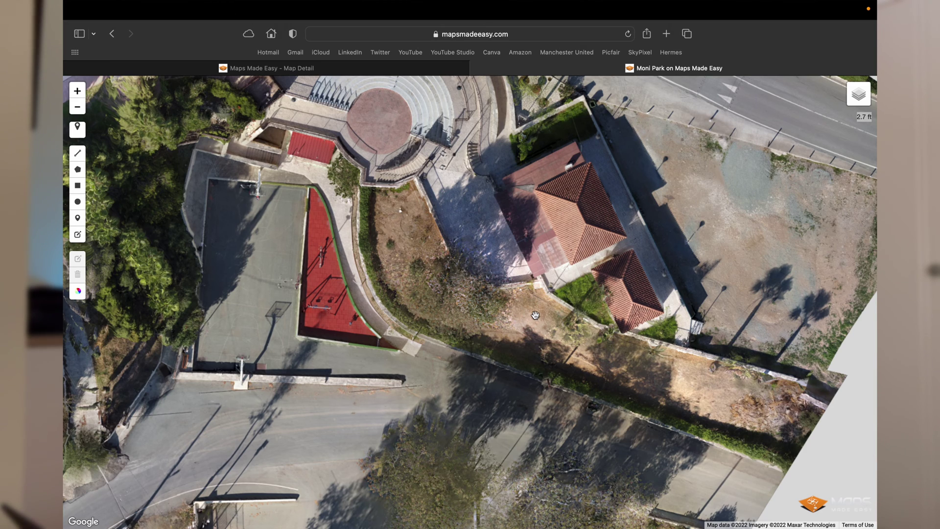
{"action": "scroll", "coordinate": [535, 315], "scroll_direction": "down", "scroll_amount": 3}
{"action": "scroll", "coordinate": [536, 315], "scroll_direction": "down", "scroll_amount": 2}
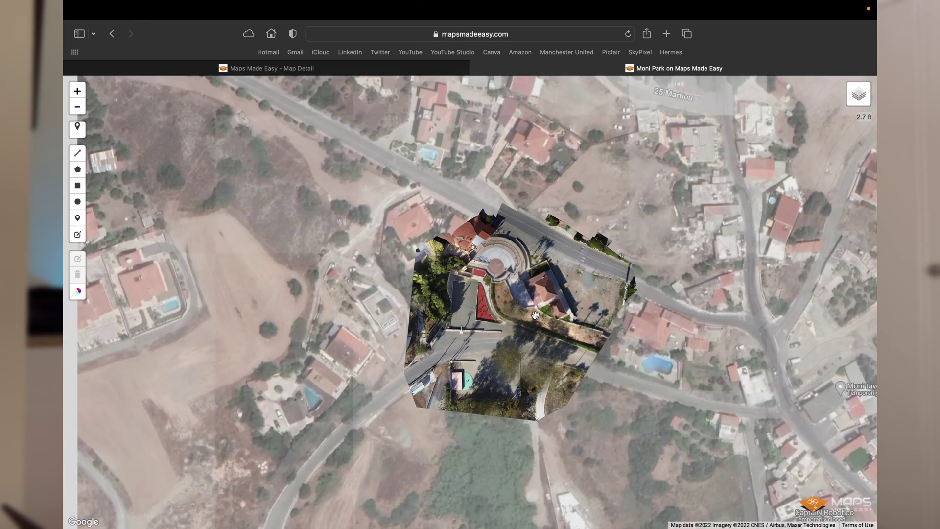
Turn on the Moni Park Elev layer over the satellite basemap and examine the coloured elevation map.
{"action": "mouse_move", "coordinate": [860, 112]}
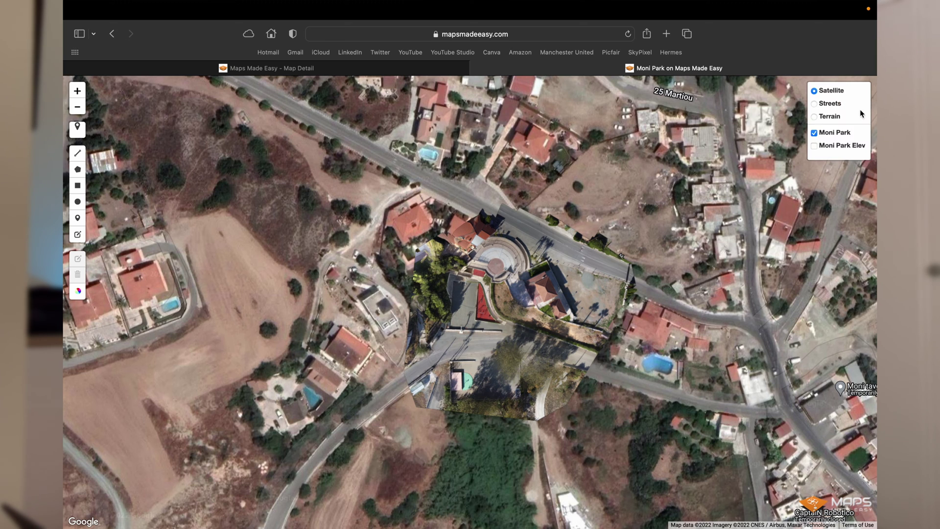
{"action": "left_click", "coordinate": [842, 146]}
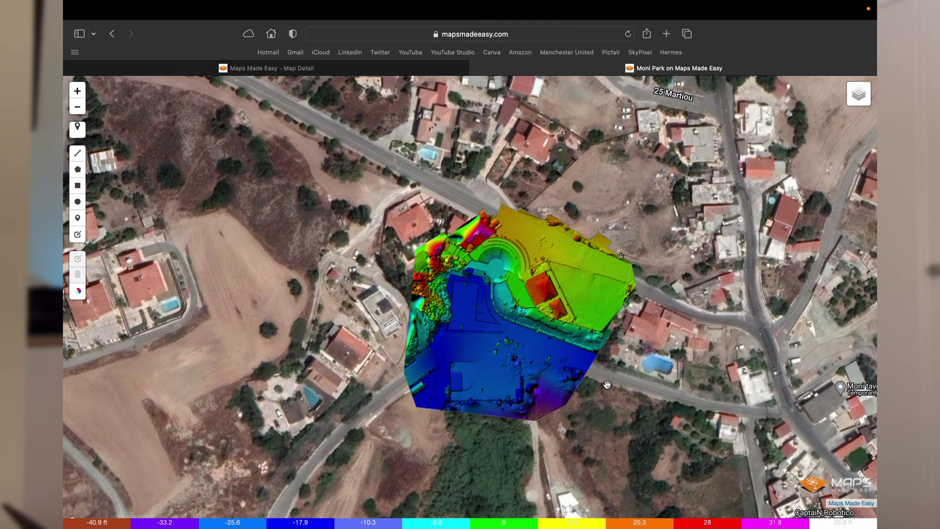
{"action": "left_click_drag", "start_coordinate": [566, 401], "coordinate": [483, 334]}
{"action": "scroll", "coordinate": [483, 334], "scroll_direction": "down", "scroll_amount": 1}
{"action": "scroll", "coordinate": [483, 334], "scroll_direction": "up", "scroll_amount": 1}
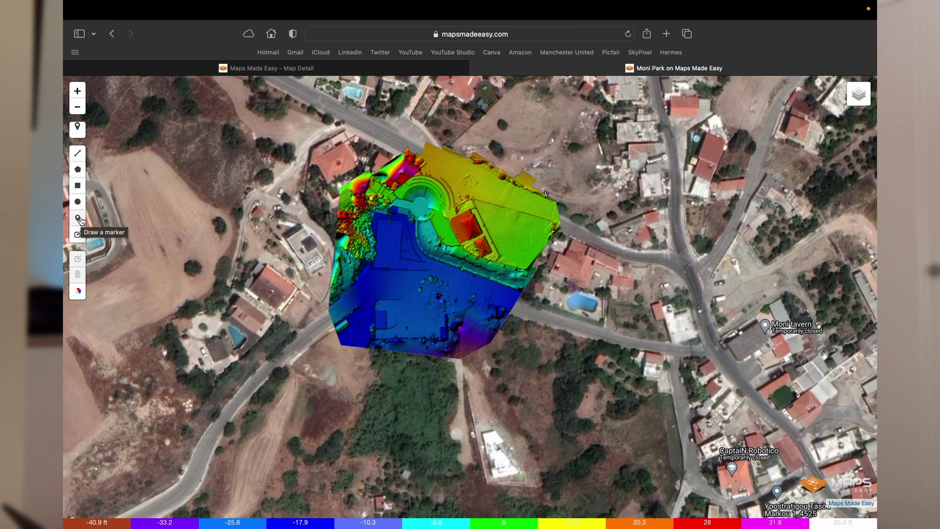
Start drawing a line on the elevation map from the upper corner of the basketball court.
{"action": "left_click", "coordinate": [77, 156]}
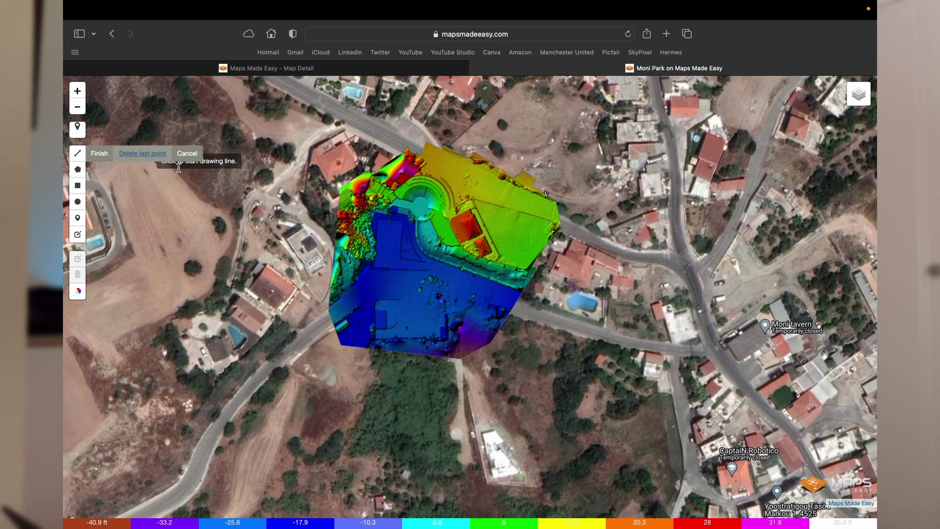
{"action": "left_click", "coordinate": [378, 219]}
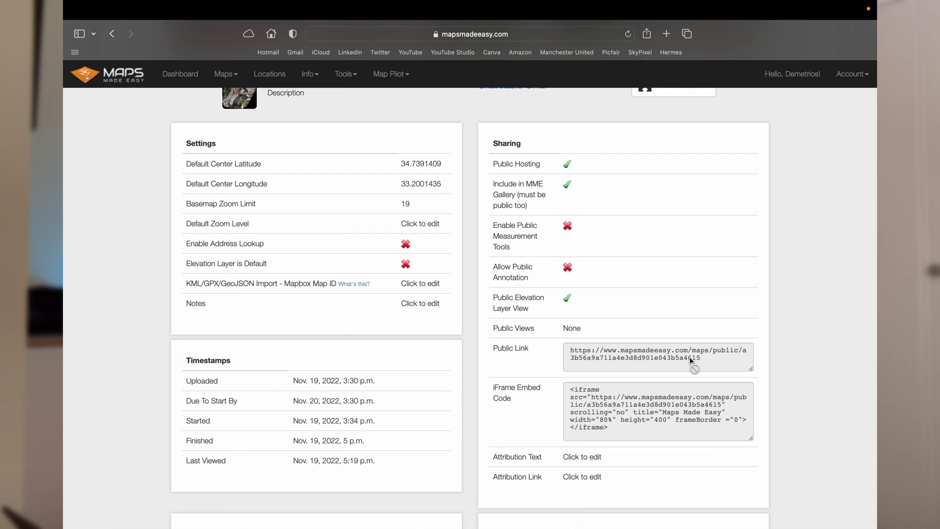
Review the map's detail page, covering settings, sharing links, timestamps, job data, advanced output downloads and the 3D online preview options.
{"action": "mouse_move", "coordinate": [522, 350]}
{"action": "mouse_move", "coordinate": [378, 239]}
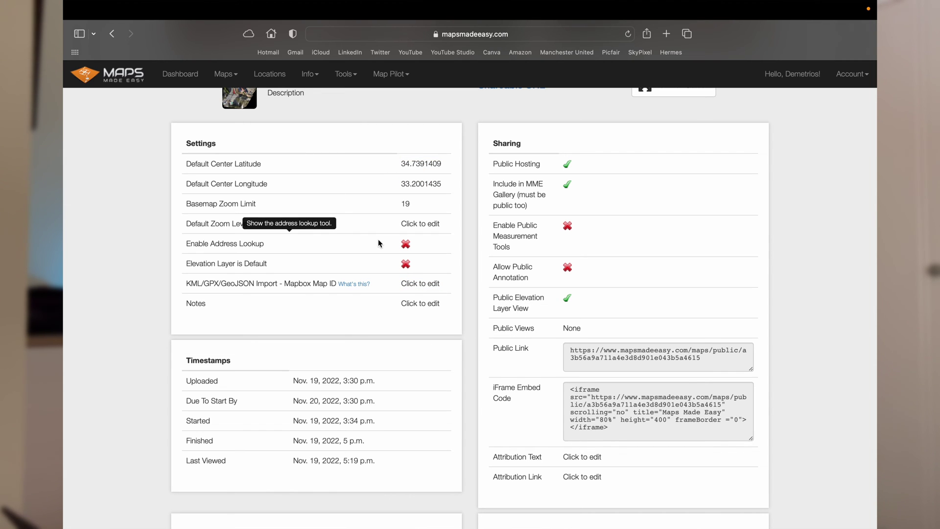
{"action": "scroll", "coordinate": [378, 243], "scroll_direction": "down", "scroll_amount": 3}
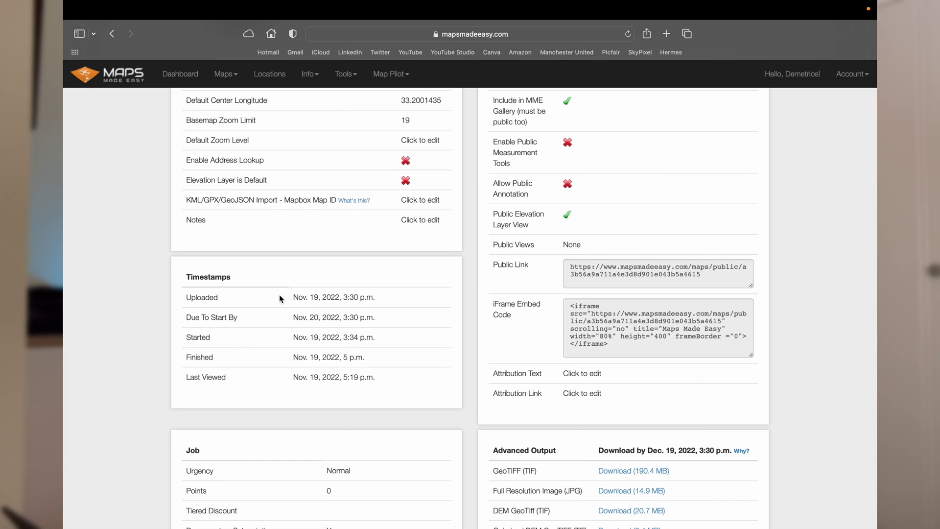
{"action": "scroll", "coordinate": [279, 297], "scroll_direction": "down", "scroll_amount": 2}
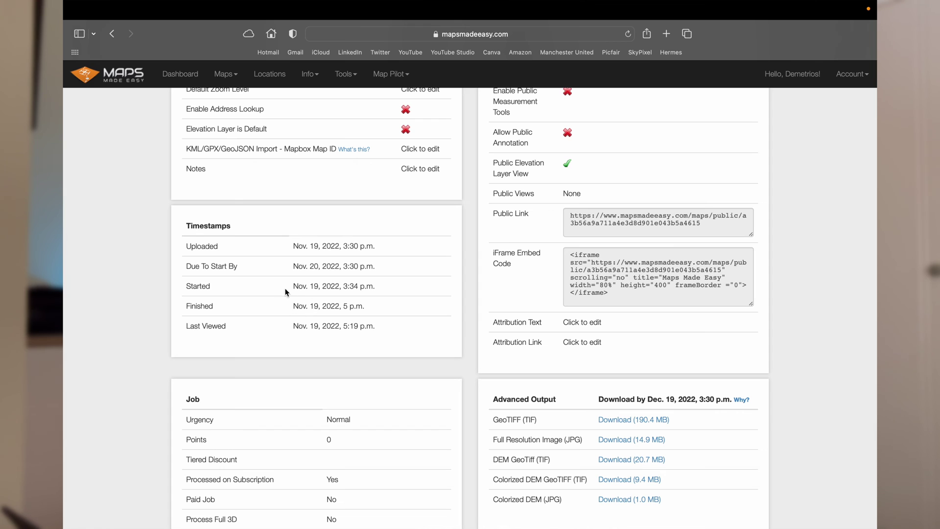
{"action": "scroll", "coordinate": [302, 302], "scroll_direction": "down", "scroll_amount": 6}
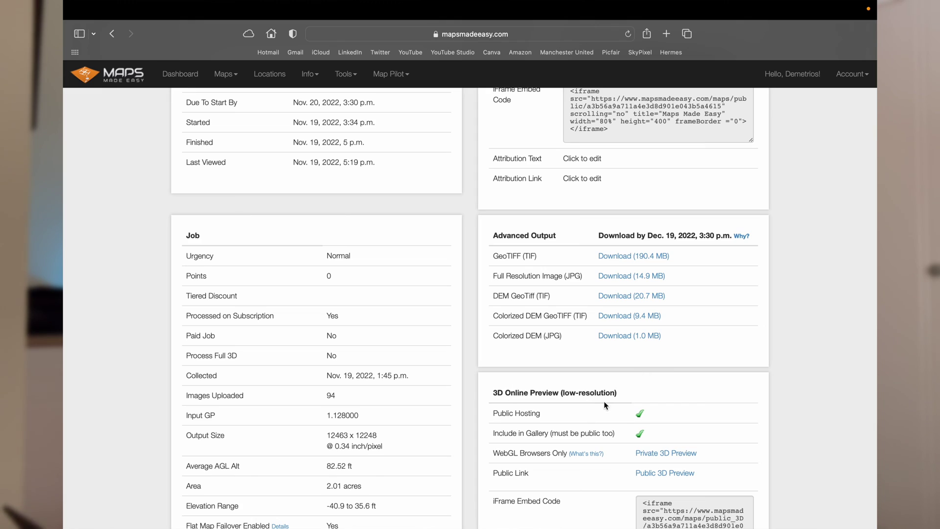
{"action": "scroll", "coordinate": [644, 348], "scroll_direction": "down", "scroll_amount": 5}
{"action": "scroll", "coordinate": [645, 349], "scroll_direction": "down", "scroll_amount": 2}
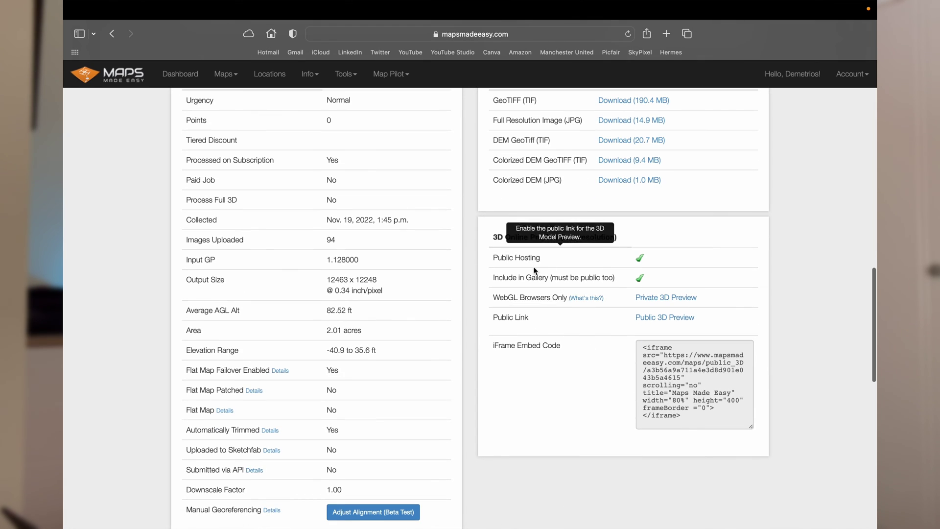
Open the public 3D preview of the Moni Park map and examine the model up close from several angles.
{"action": "left_click", "coordinate": [657, 318]}
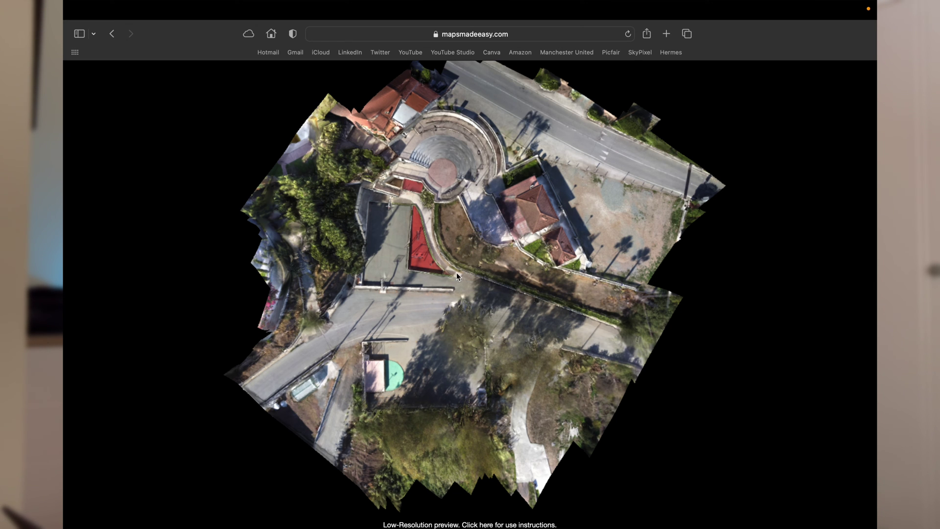
{"action": "mouse_move", "coordinate": [456, 278]}
{"action": "left_mouse_down"}
{"action": "mouse_move", "coordinate": [459, 154]}
{"action": "mouse_move", "coordinate": [442, 224]}
{"action": "mouse_move", "coordinate": [350, 344]}
{"action": "mouse_move", "coordinate": [274, 206]}
{"action": "mouse_move", "coordinate": [234, 172]}
{"action": "mouse_move", "coordinate": [234, 217]}
{"action": "mouse_move", "coordinate": [703, 273]}
{"action": "mouse_move", "coordinate": [750, 262]}
{"action": "mouse_move", "coordinate": [428, 337]}
{"action": "mouse_move", "coordinate": [466, 282]}
{"action": "left_mouse_up"}
{"action": "scroll", "coordinate": [437, 255], "scroll_direction": "up", "scroll_amount": 10}
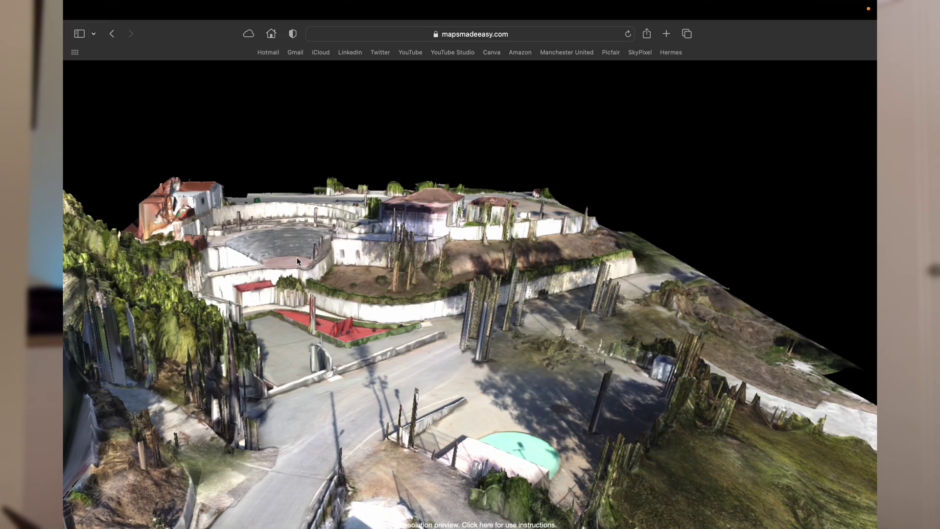
{"action": "left_click_drag", "start_coordinate": [333, 280], "coordinate": [669, 342]}
{"action": "left_click_drag", "start_coordinate": [654, 357], "coordinate": [334, 275]}
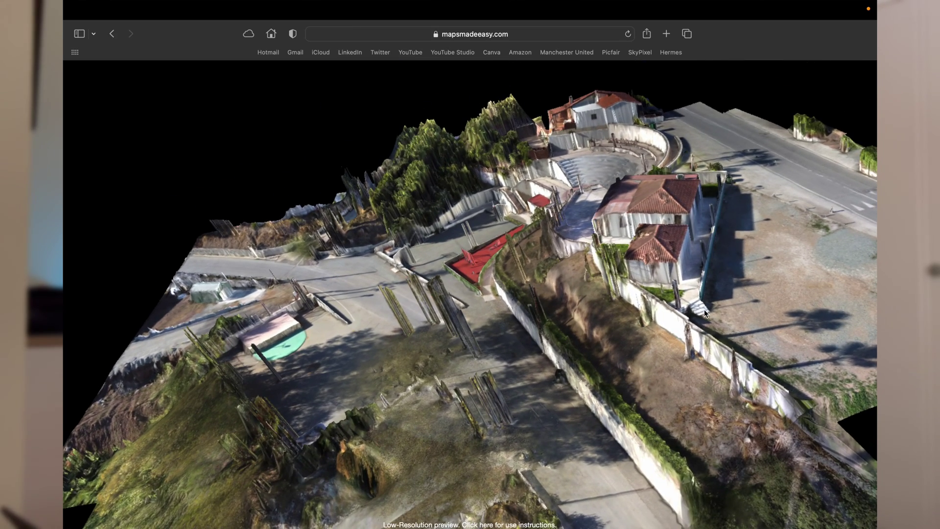